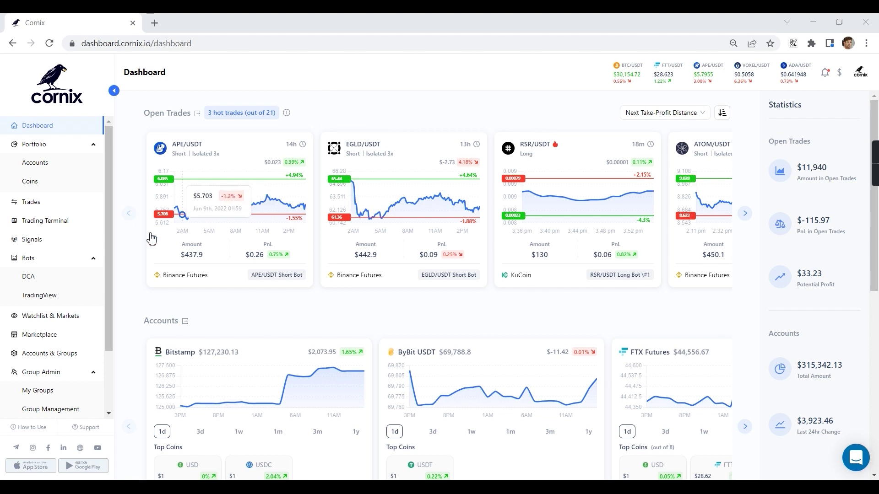
# Go to Bots > DCA and show the Public Bots list.
pyautogui.click(33, 279)
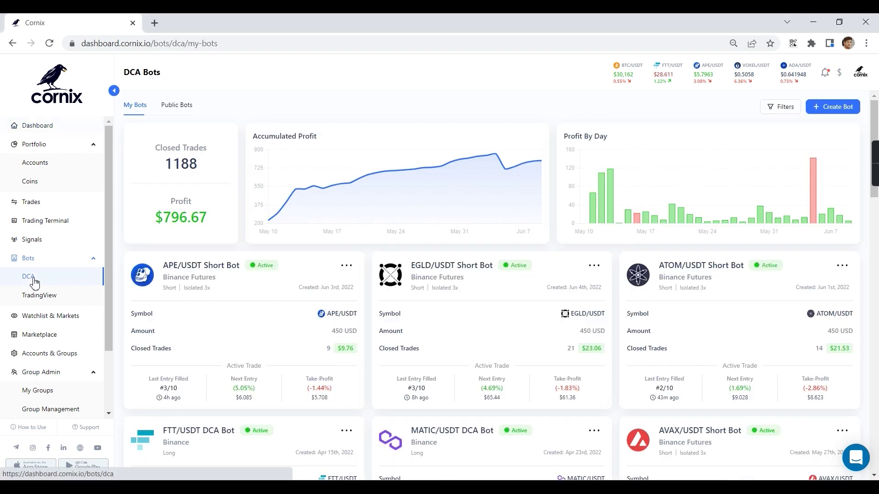
pyautogui.click(188, 113)
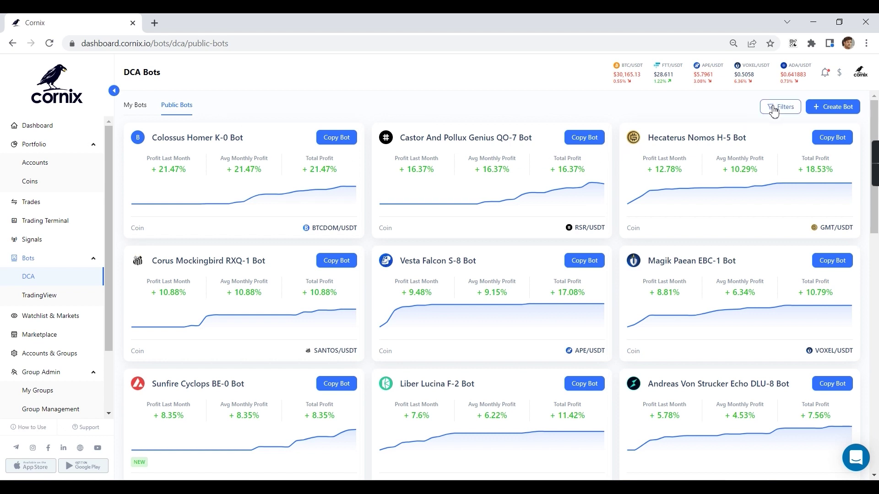
# Reveal the public bot filters: bot amount, exchanges, symbols, days running, direction.
pyautogui.click(777, 108)
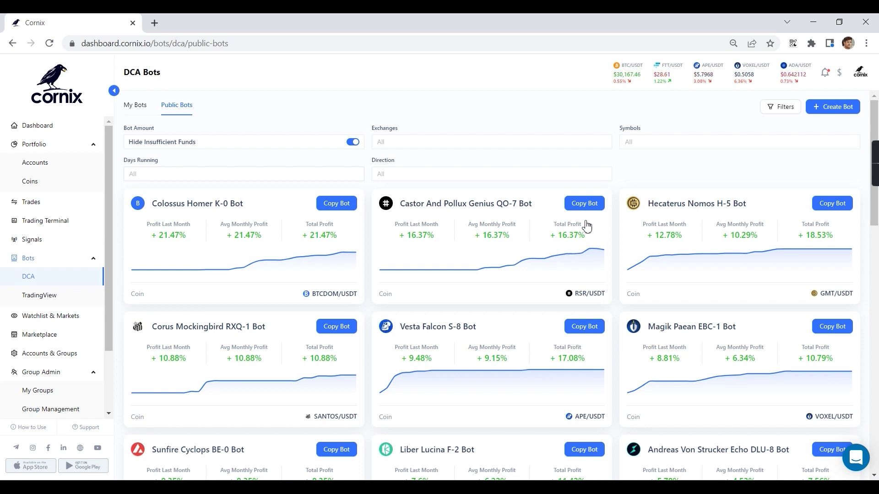
# Copy Castor And Pollux Genius QO-7 and review the RSR/USDT Long Bot #2 configuration.
pyautogui.click(585, 205)
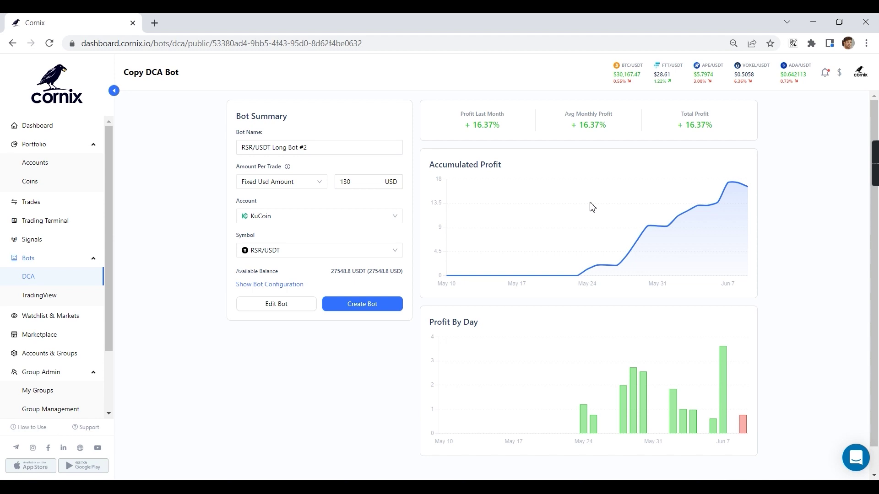
pyautogui.click(298, 285)
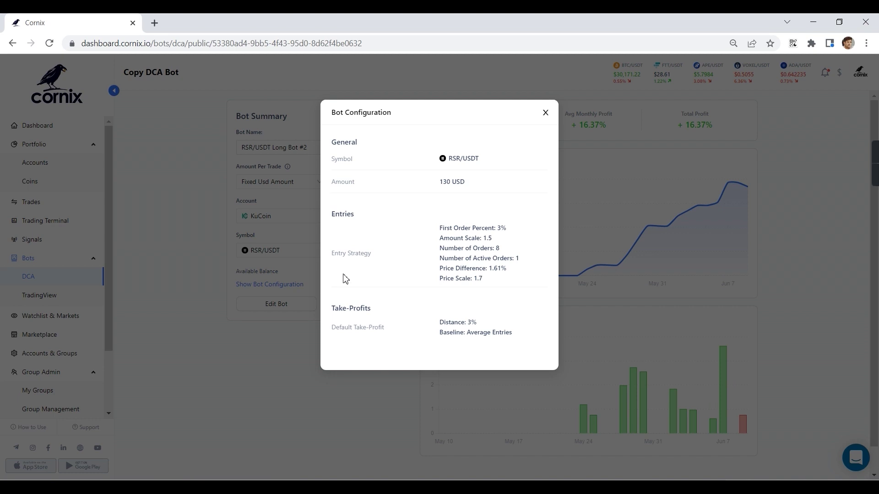
pyautogui.click(546, 113)
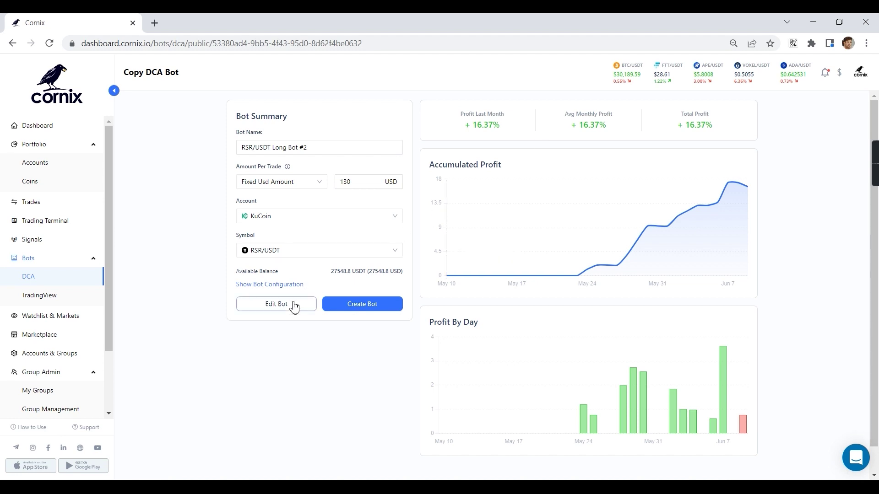
# Edit RSR/USDT Long Bot #2, reviewing its Entries, Take-Profits (3%), Stop and Advanced settings.
pyautogui.click(295, 305)
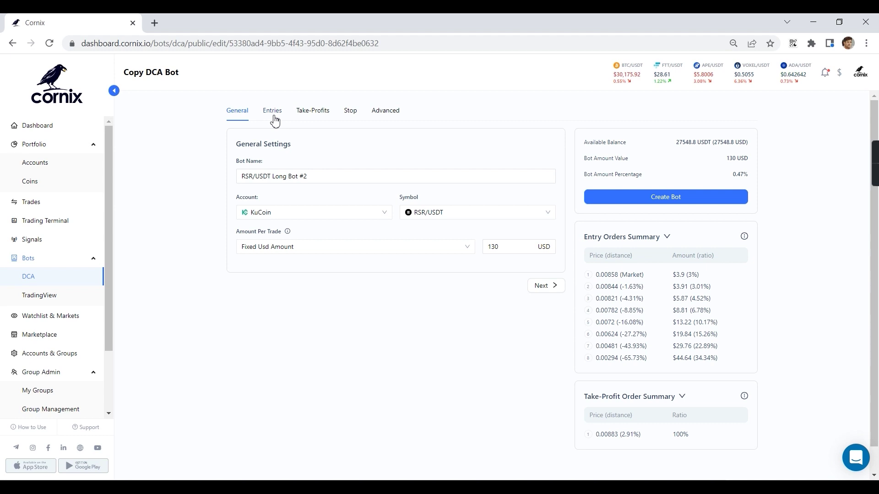
pyautogui.click(272, 114)
pyautogui.click(311, 114)
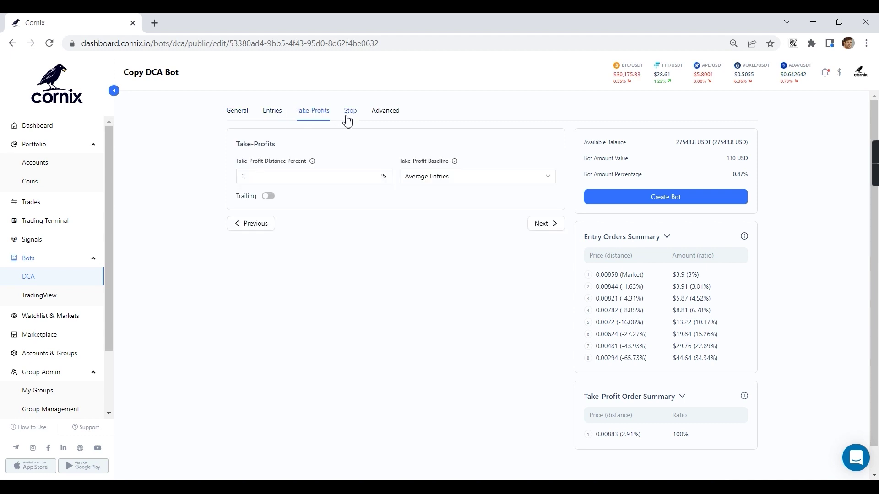
pyautogui.click(348, 116)
pyautogui.click(384, 121)
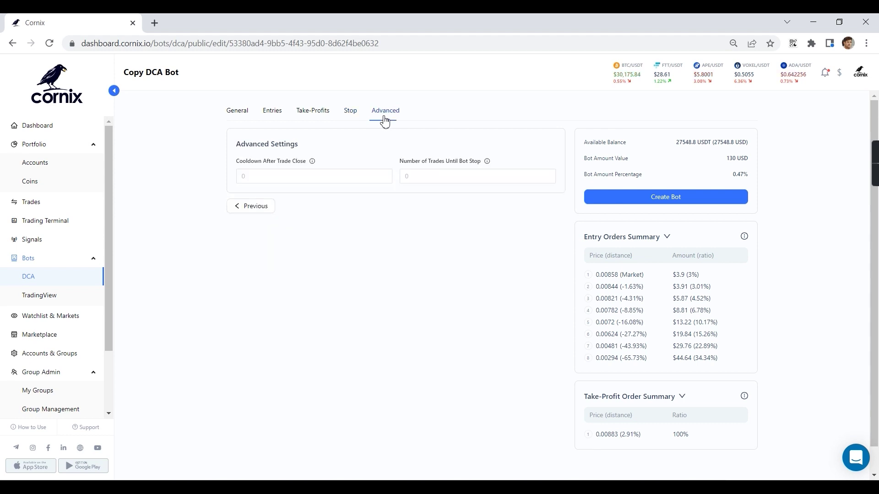
# Go back to the RSR/USDT Long Bot #2 summary and choose Create Bot.
pyautogui.click(12, 43)
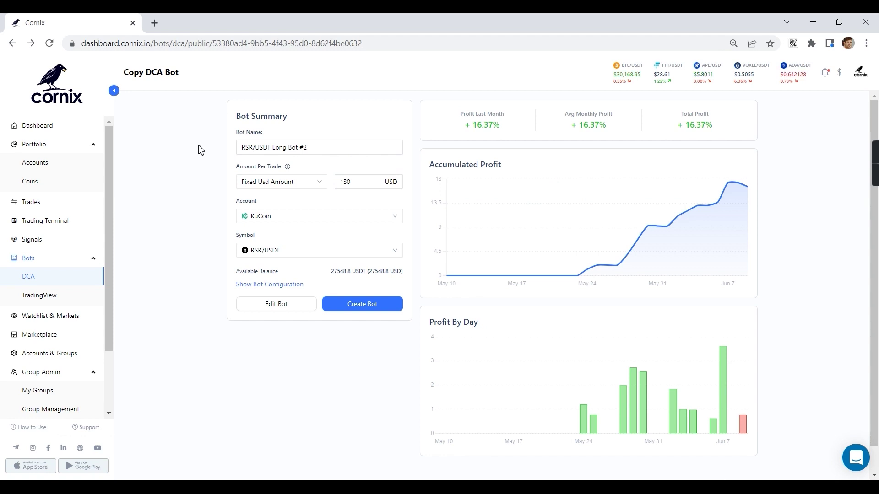
pyautogui.click(363, 306)
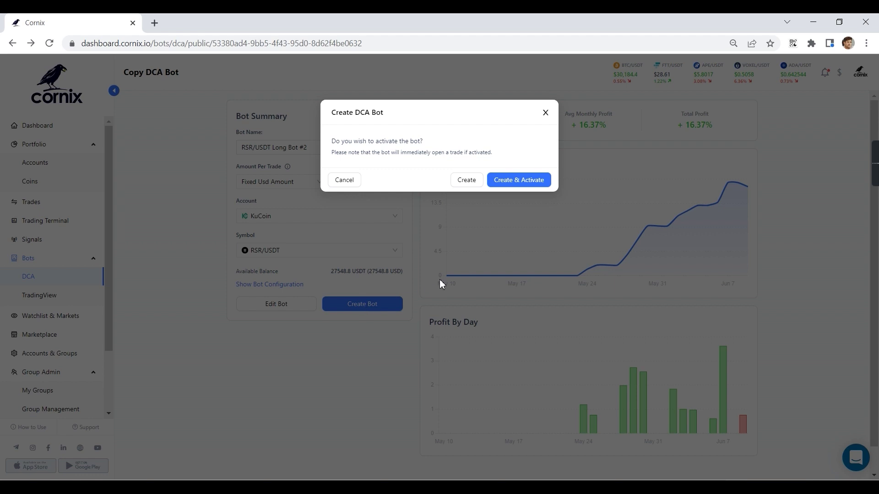
# Create and activate the copied bot, then open the APE/USDT Short Bot's trade timeline.
pyautogui.click(525, 179)
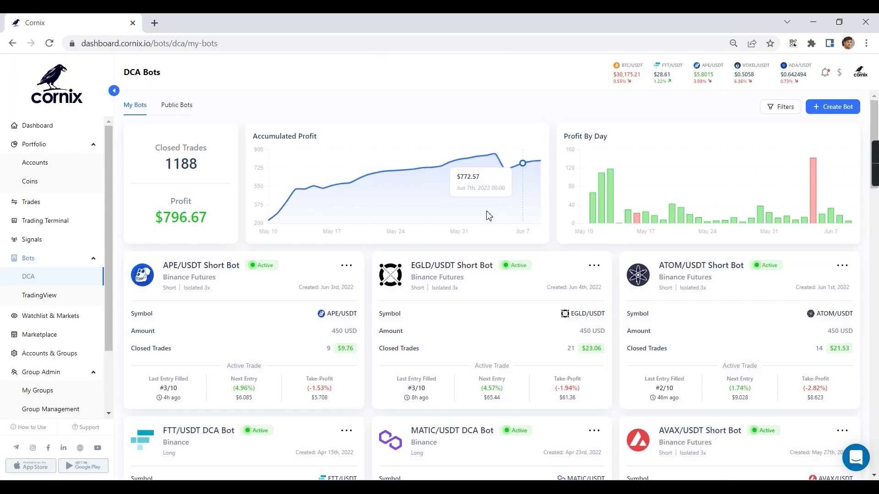
pyautogui.click(273, 340)
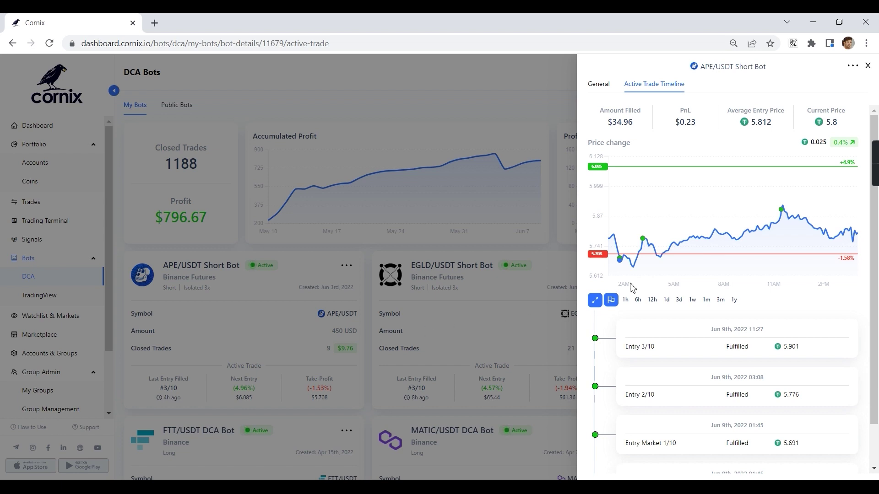
pyautogui.scroll(-2, 701, 234)
pyautogui.scroll(2, 700, 224)
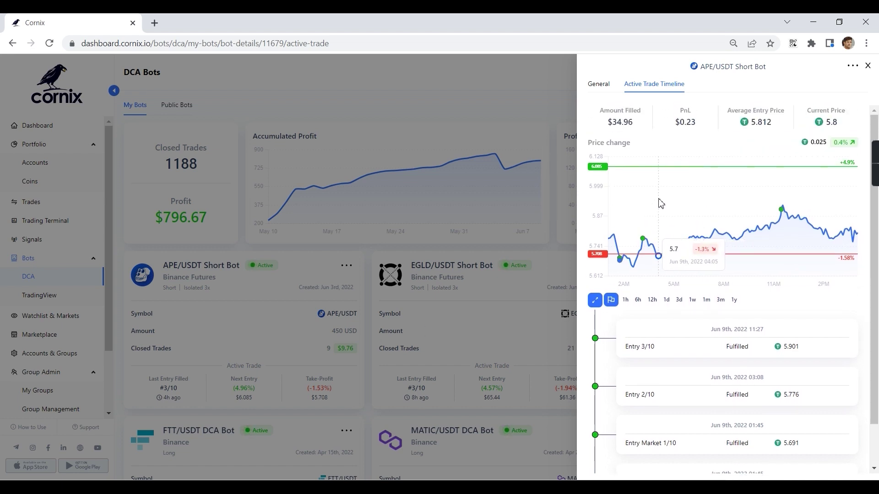
# View the APE/USDT Short Bot's General stats, then close its details panel.
pyautogui.click(599, 85)
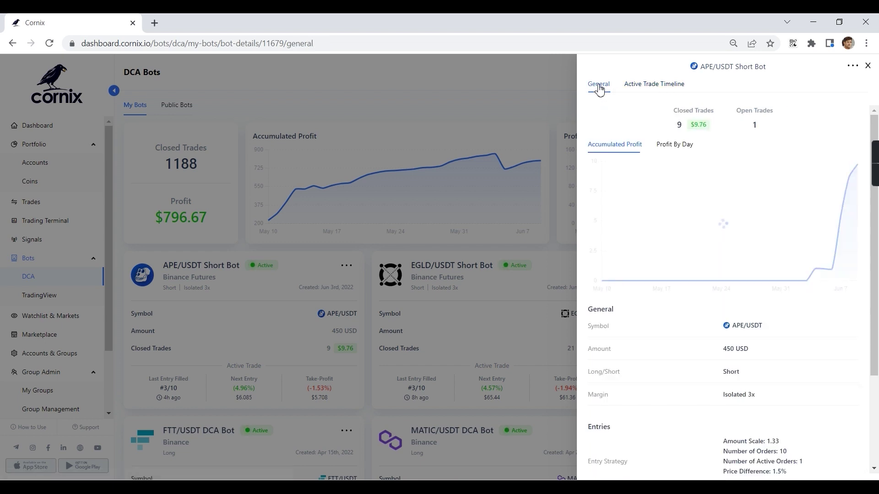
pyautogui.scroll(-2, 693, 164)
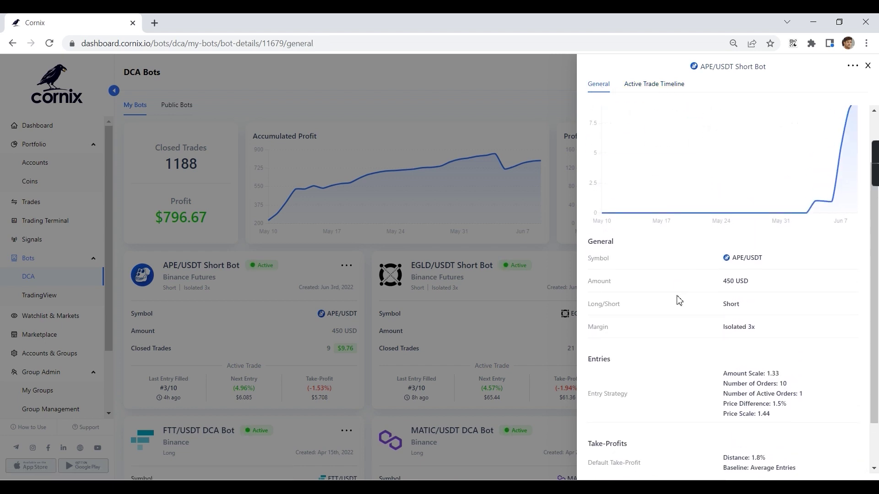
pyautogui.scroll(2, 678, 300)
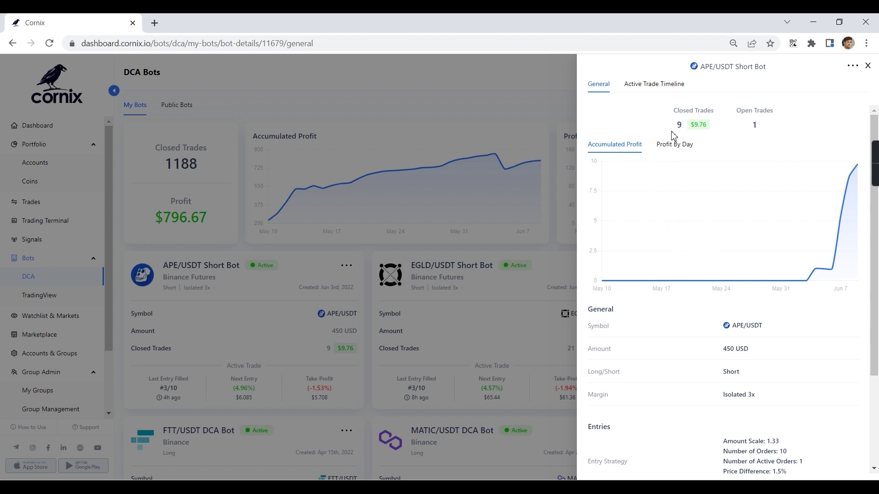
pyautogui.click(263, 341)
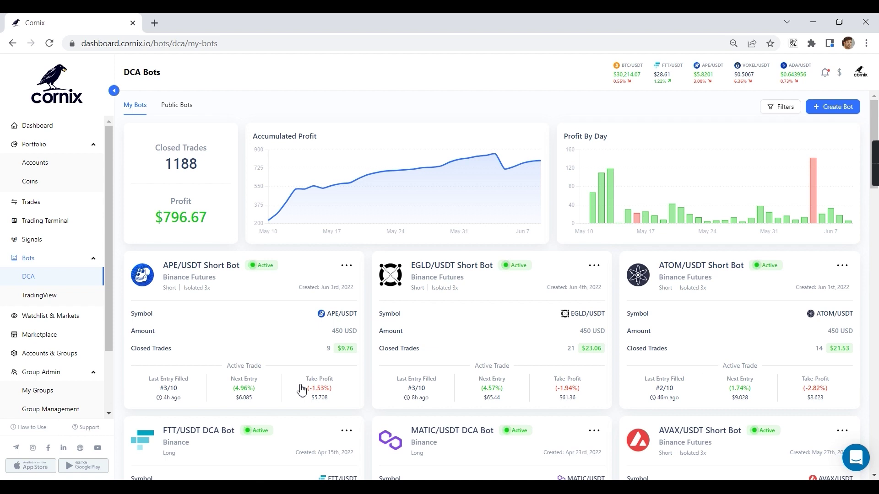
pyautogui.click(348, 268)
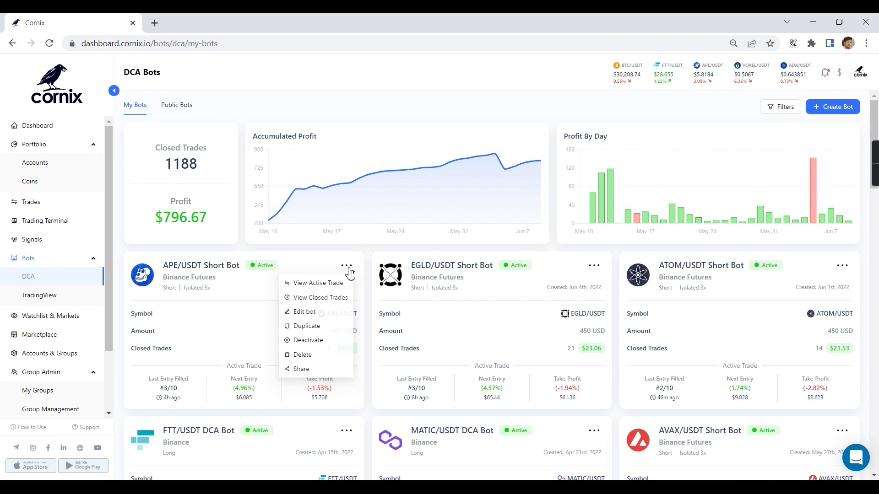
pyautogui.click(349, 273)
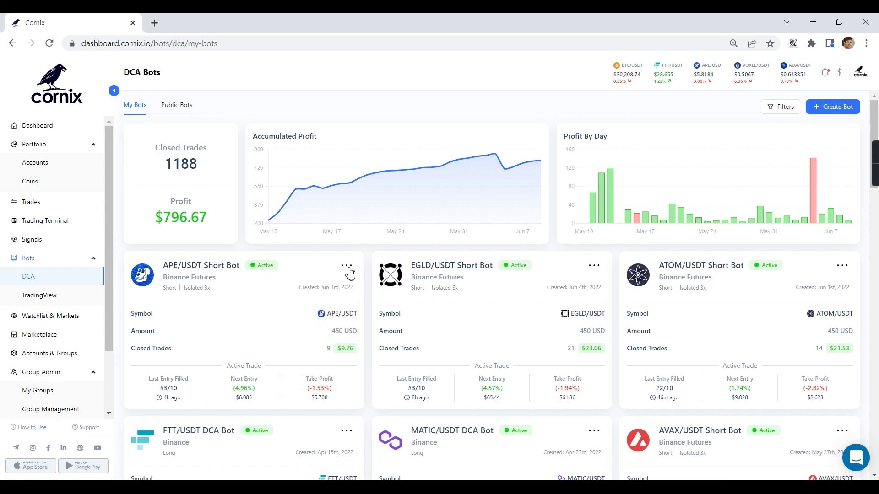